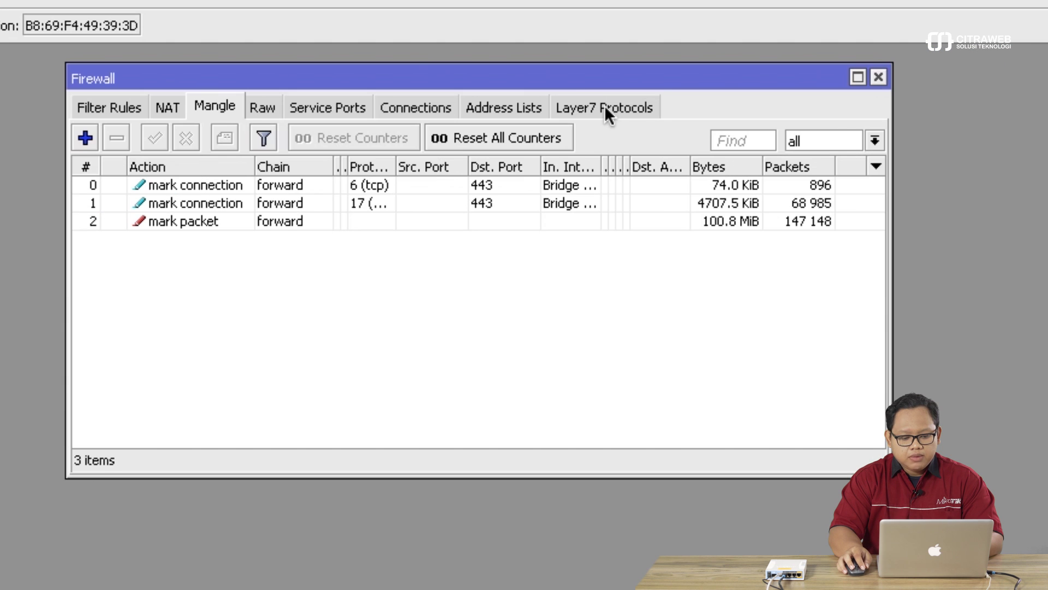
# Review the regular expression of the youtube Layer7 protocol in the firewall and close its entry.
pyautogui.click(604, 109)
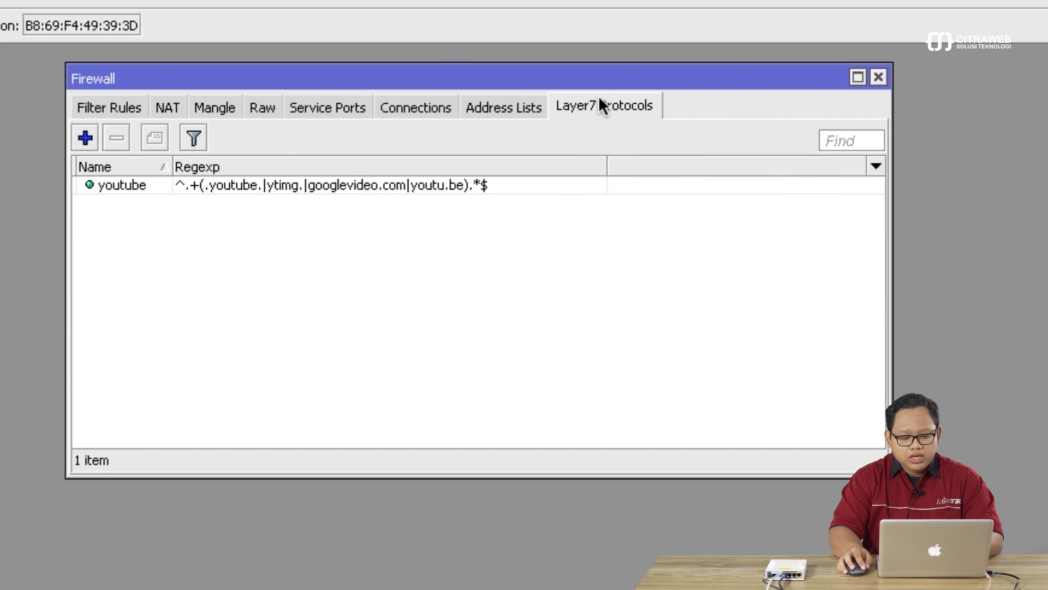
pyautogui.doubleClick(231, 184)
pyautogui.moveTo(350, 228)
pyautogui.mouseDown()
pyautogui.moveTo(353, 199)
pyautogui.moveTo(350, 208)
pyautogui.mouseUp()
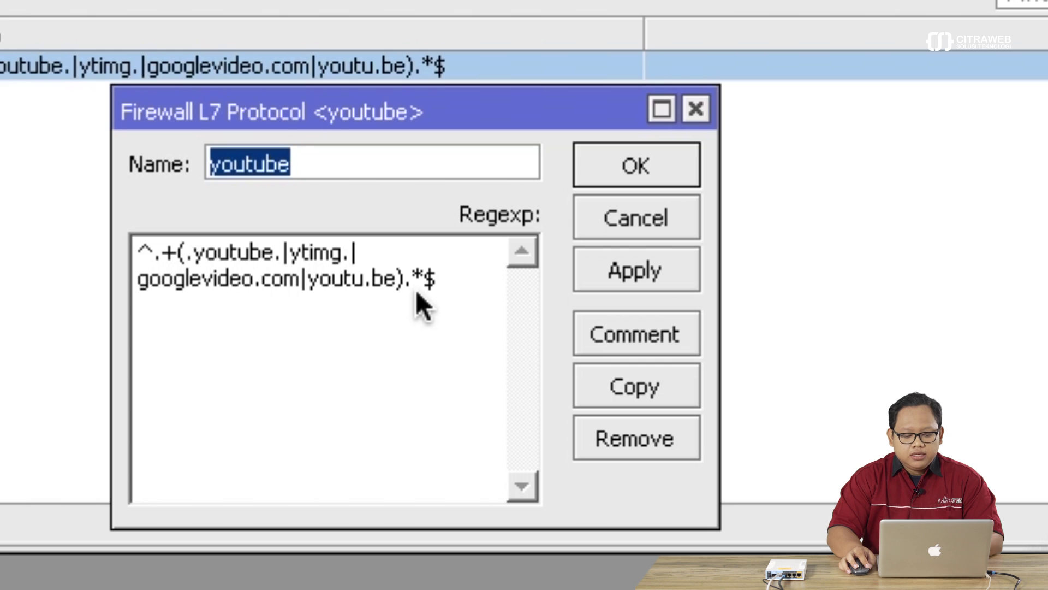
pyautogui.click(629, 169)
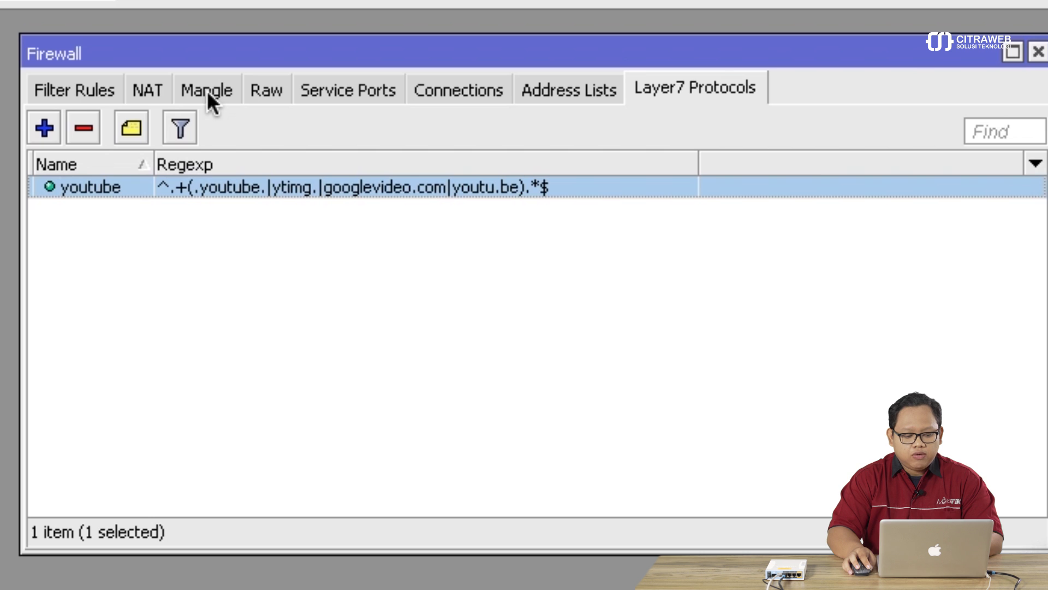
# Inspect the matching conditions of the TCP port 443 mangle rule, picking youtube as its Layer7 protocol.
pyautogui.click(207, 91)
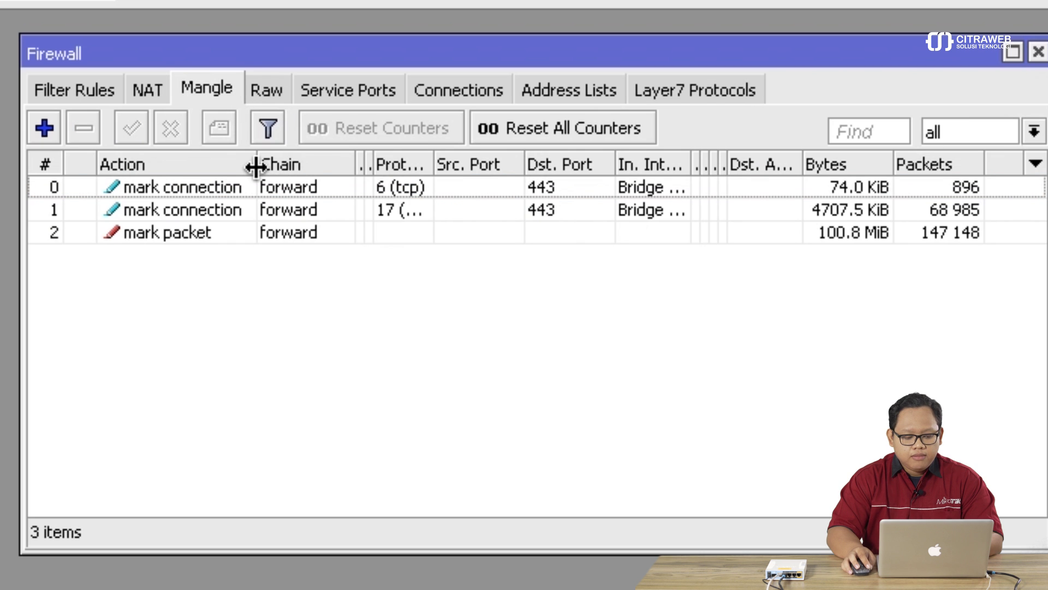
pyautogui.moveTo(254, 165); pyautogui.dragTo(265, 165)
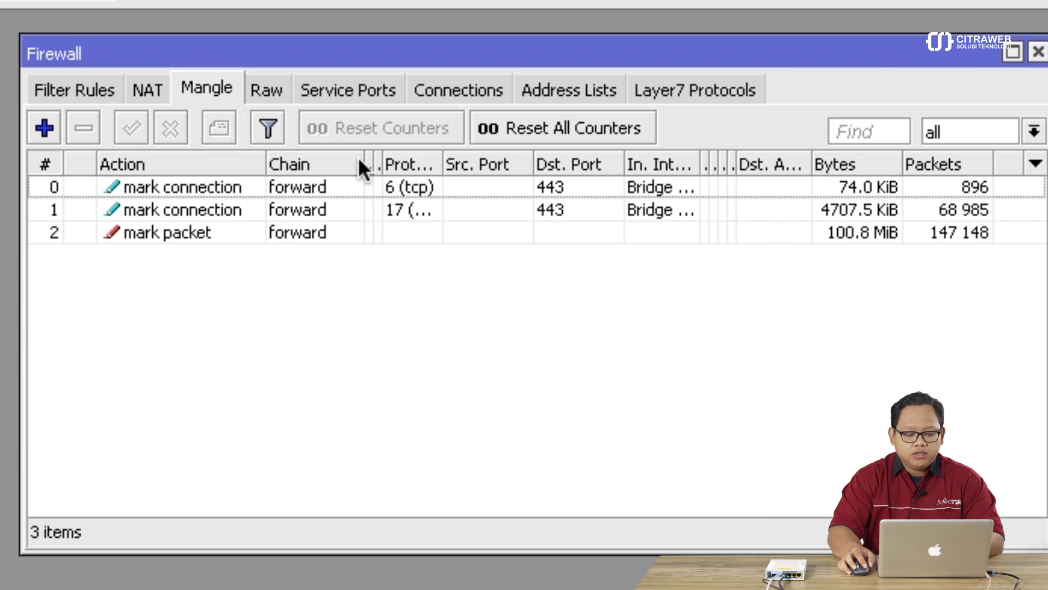
pyautogui.doubleClick(237, 186)
pyautogui.click(141, 64)
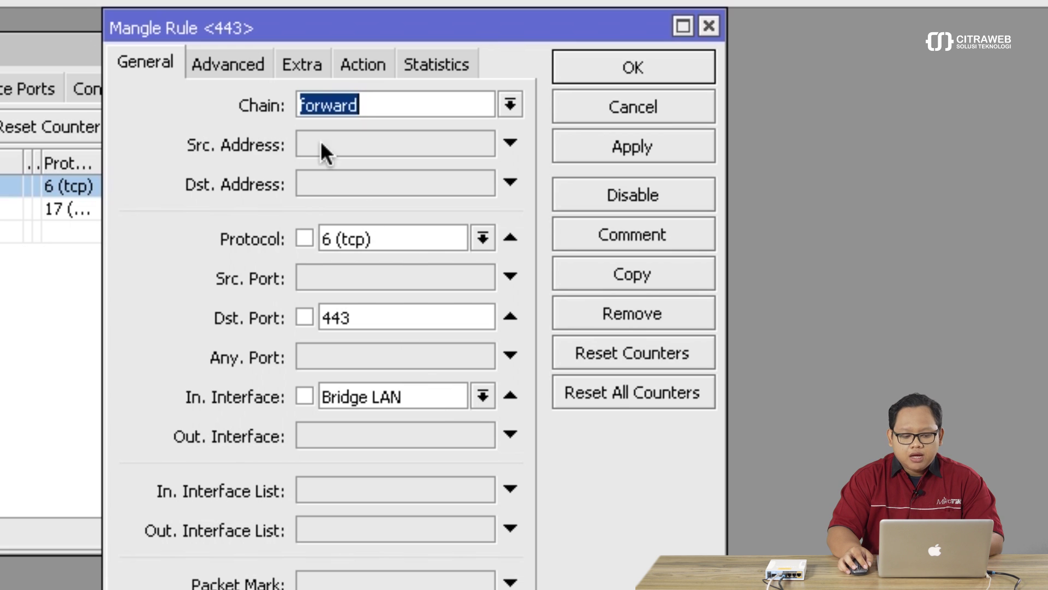
pyautogui.click(231, 64)
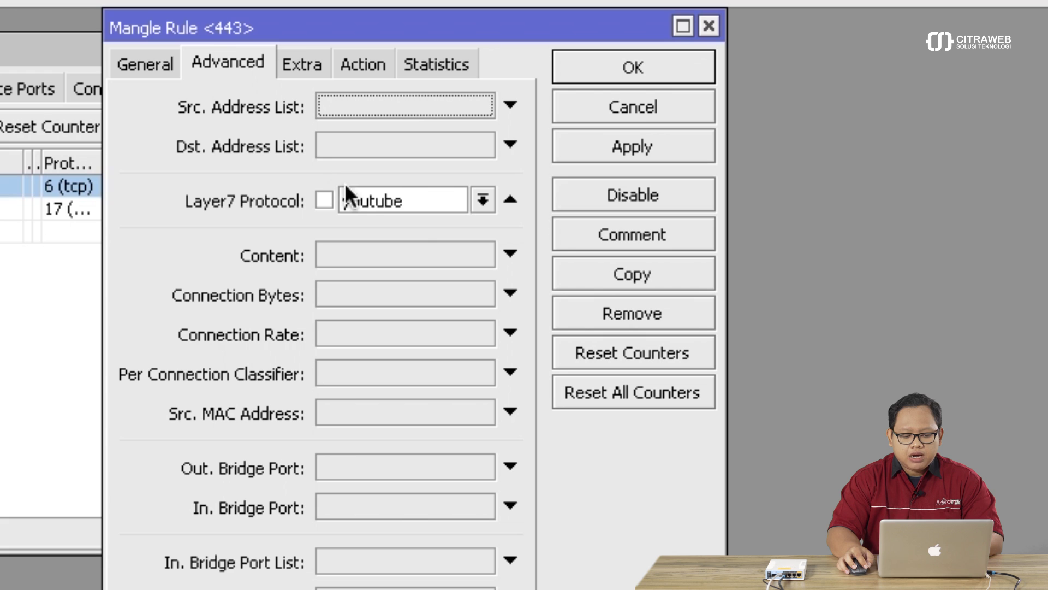
pyautogui.click(483, 201)
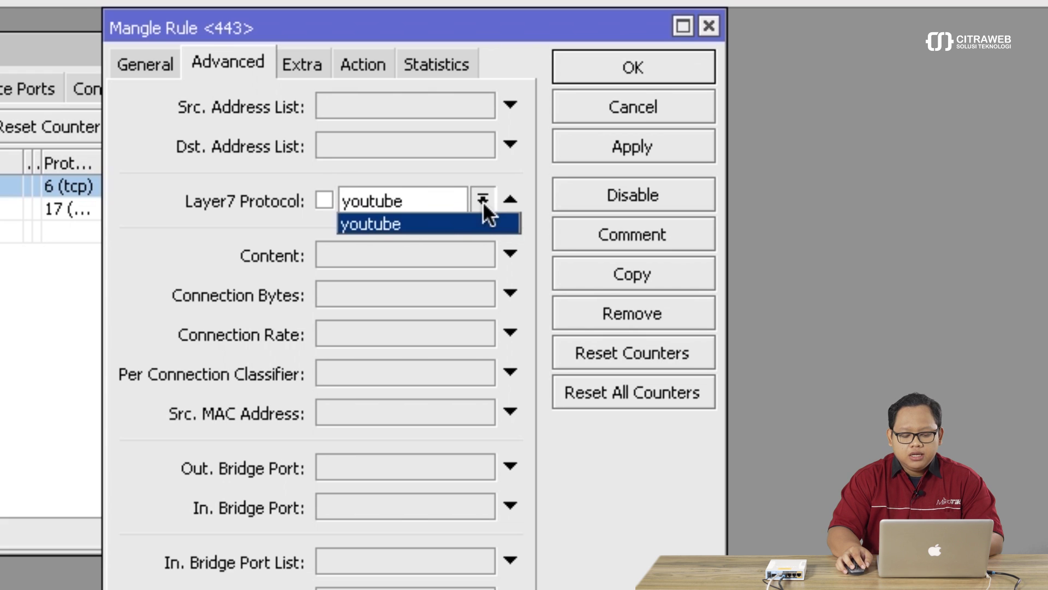
pyautogui.click(451, 225)
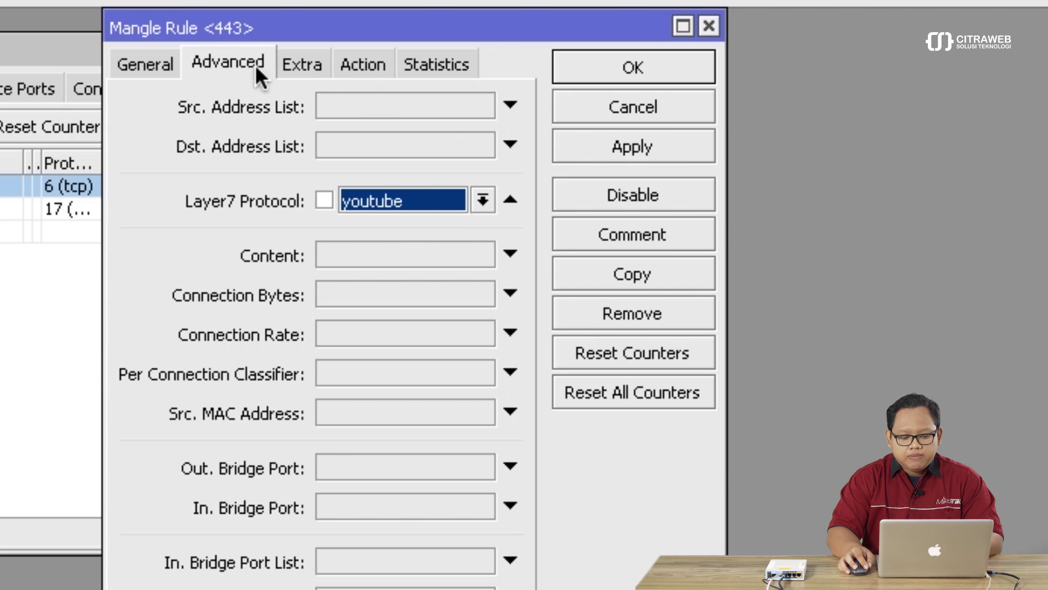
# Check the action and new connection mark of the TCP port 443 mangle rule, recheck its general conditions and close it.
pyautogui.click(368, 64)
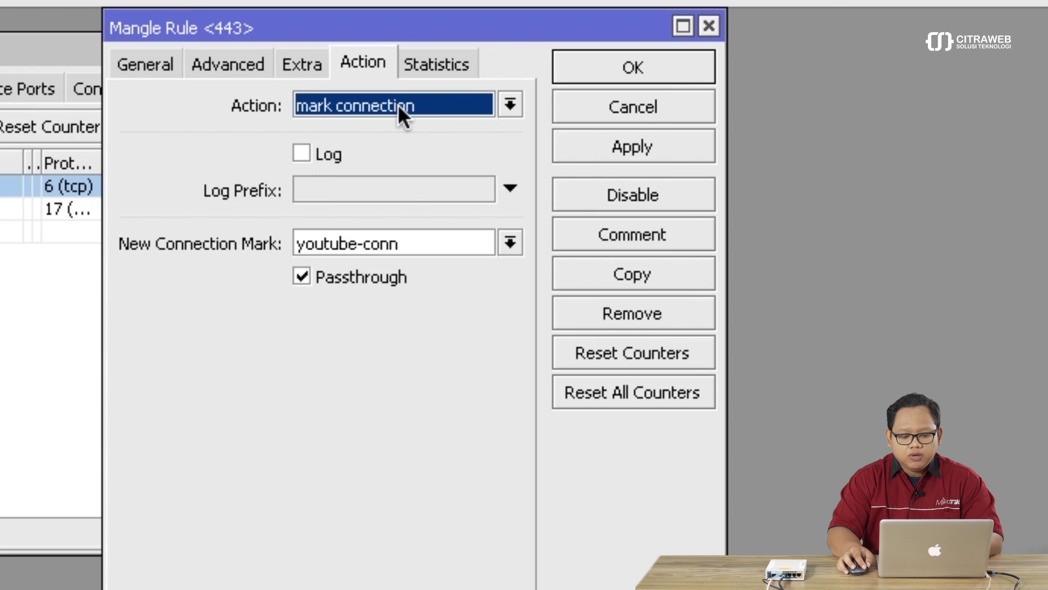
pyautogui.click(431, 242)
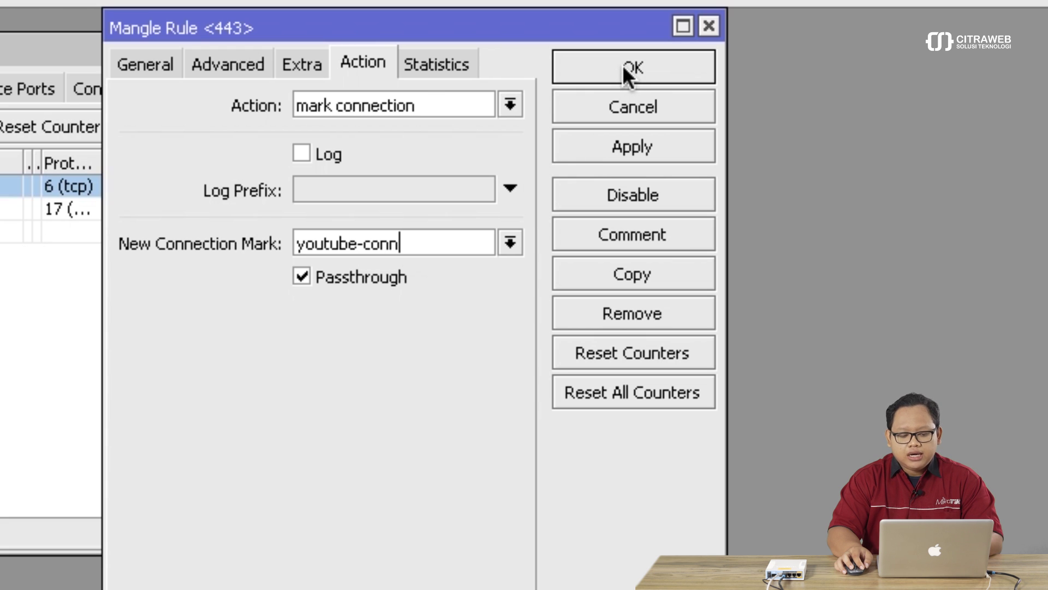
pyautogui.click(143, 59)
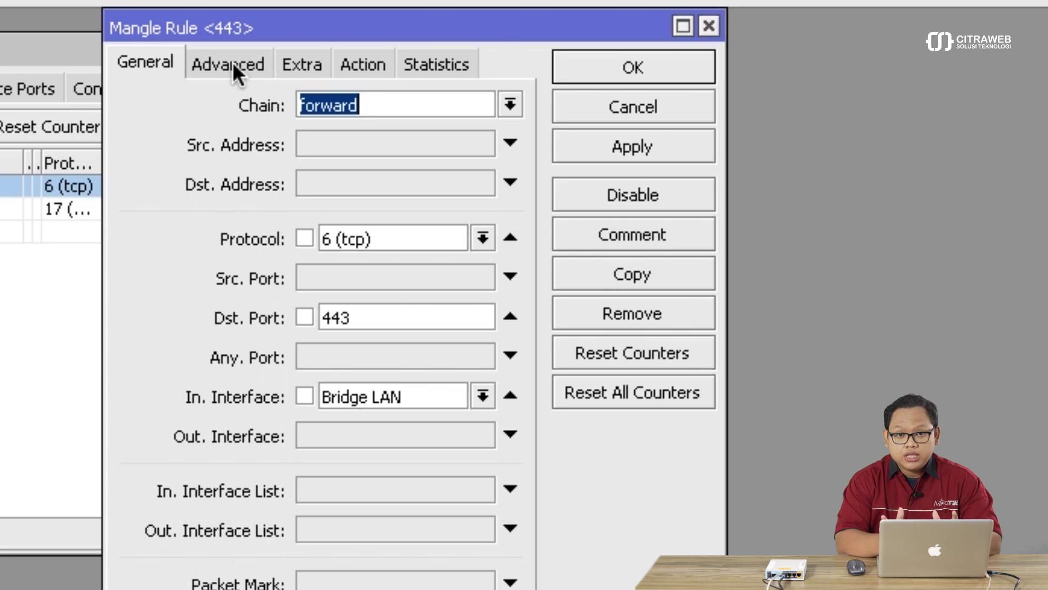
pyautogui.click(580, 64)
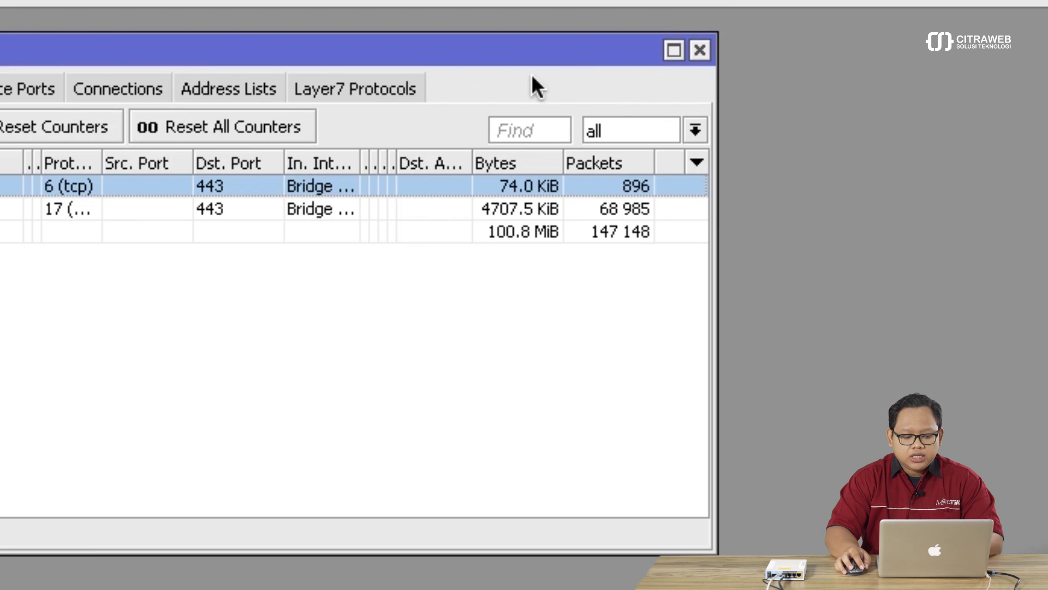
# Review the general conditions, Layer7 protocol and connection-marking action of the UDP port 443 mangle rule.
pyautogui.doubleClick(344, 208)
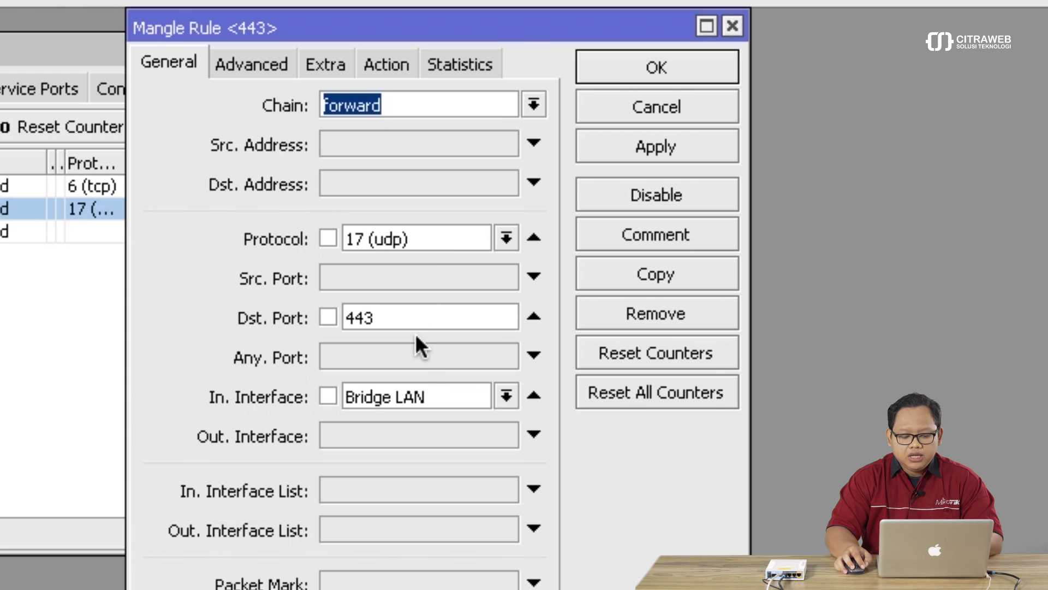
pyautogui.click(255, 61)
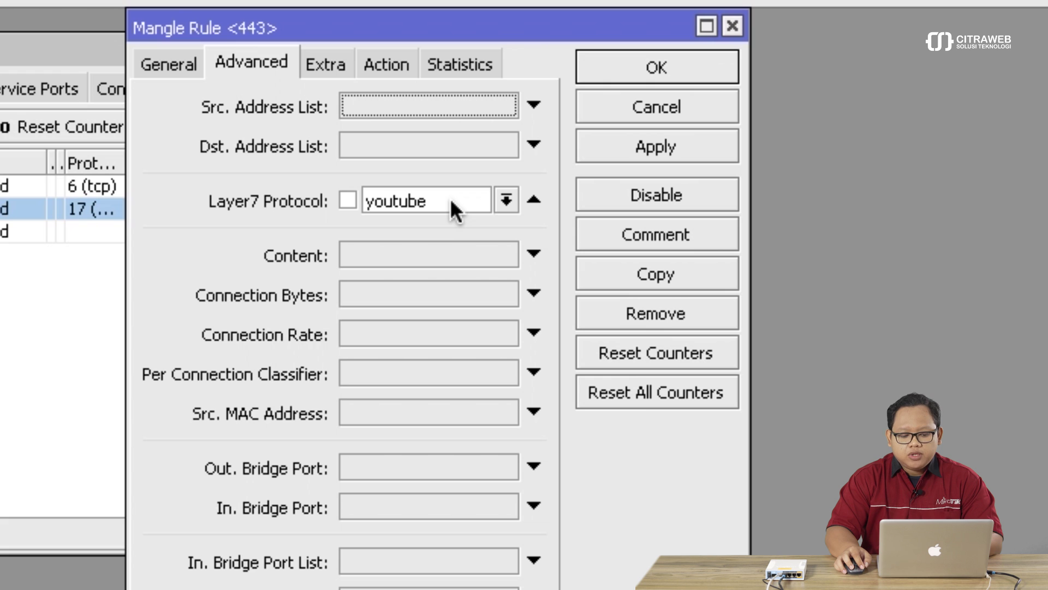
pyautogui.click(387, 63)
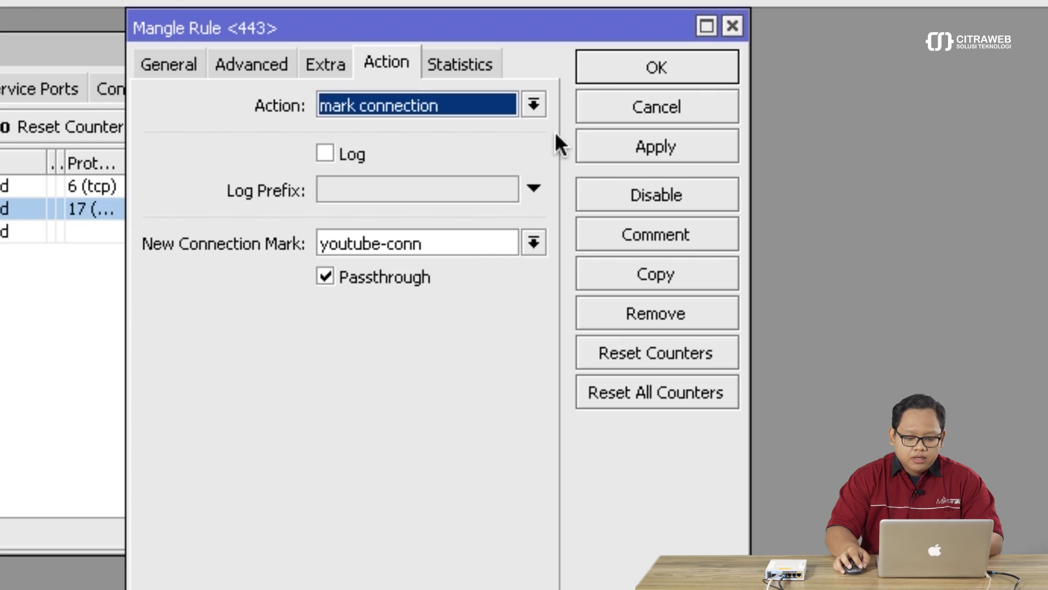
pyautogui.click(615, 74)
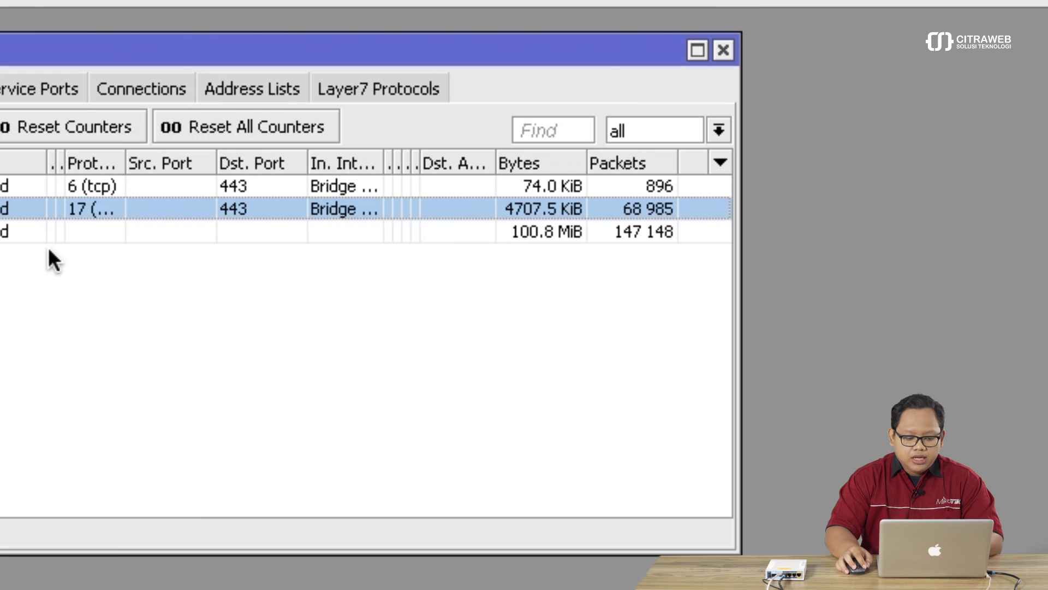
# Review the general conditions, new packet mark and passthrough setting of the mark packet mangle rule.
pyautogui.doubleClick(327, 231)
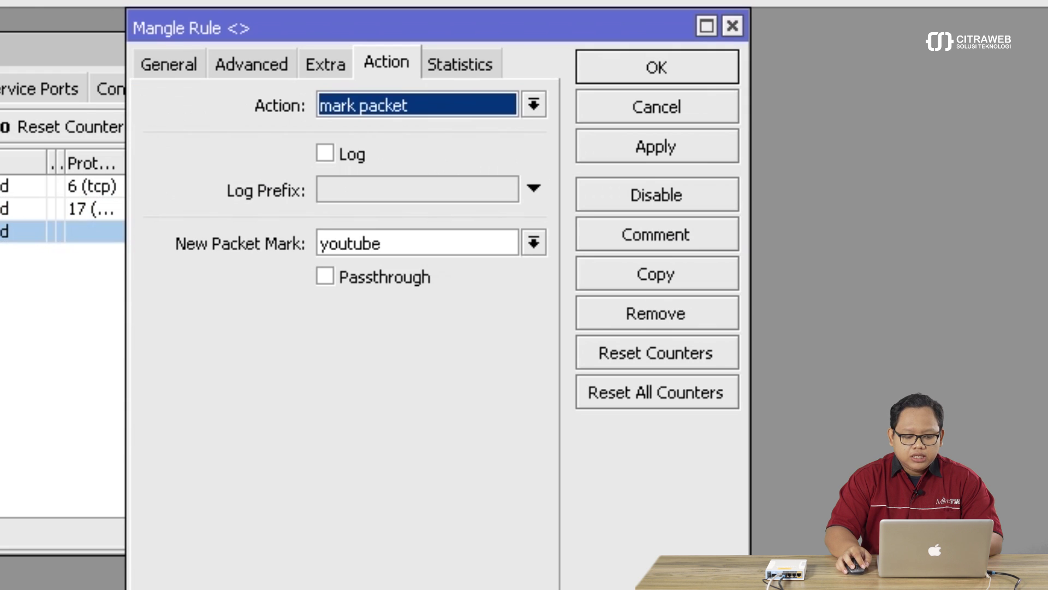
pyautogui.click(160, 61)
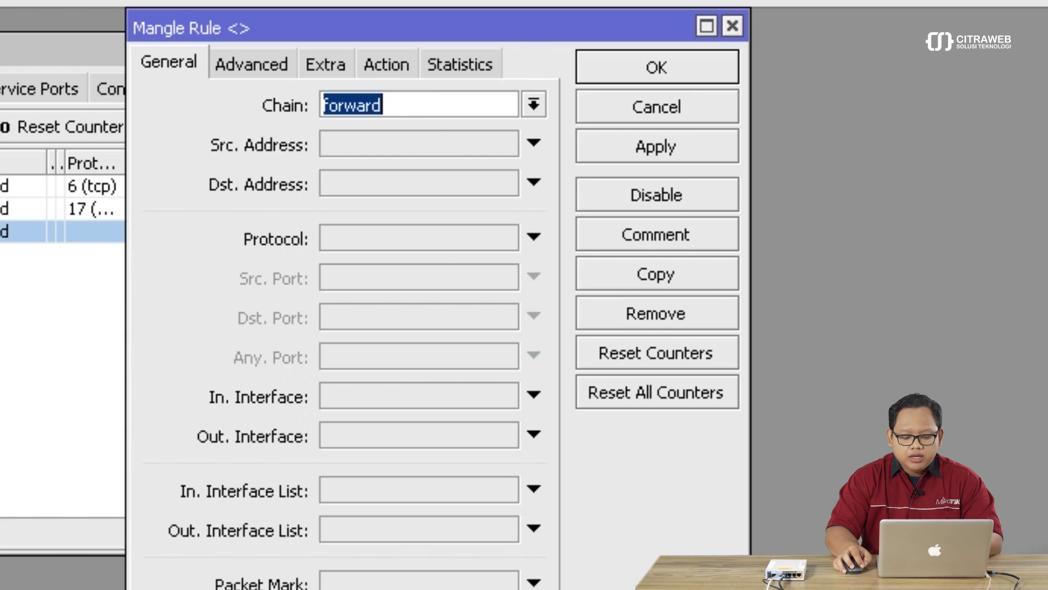
pyautogui.click(382, 73)
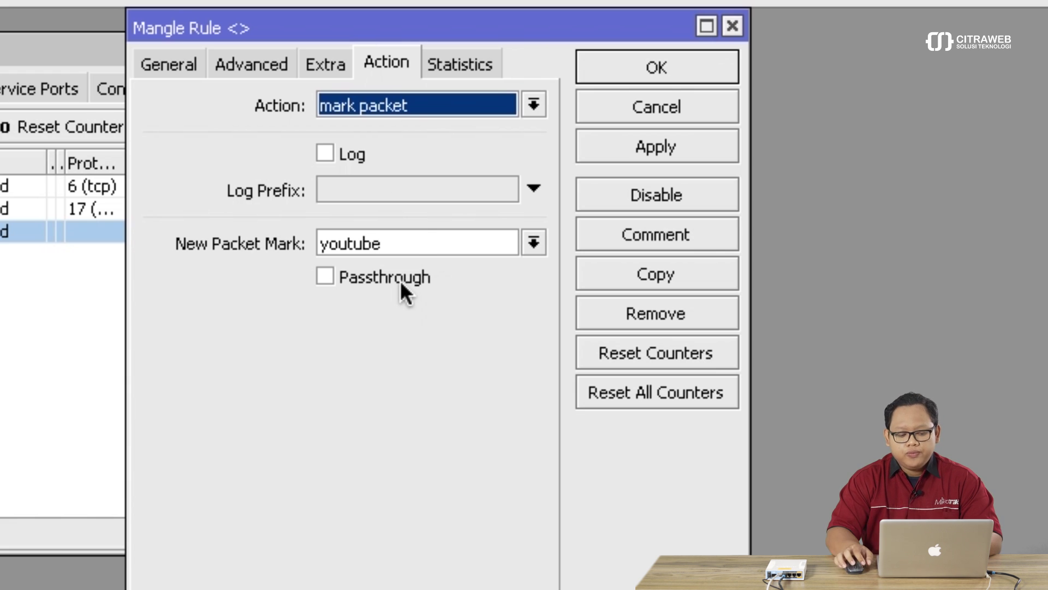
pyautogui.click(609, 65)
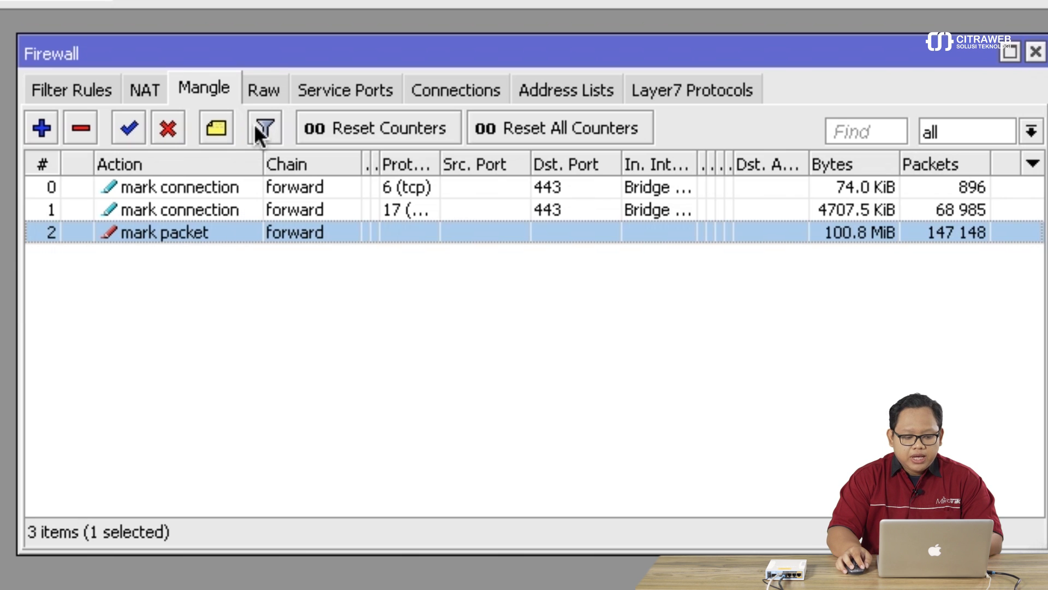
# Show the list of simple queues and resize its Name and Target columns so the full target addresses are readable.
pyautogui.moveTo(255, 52); pyautogui.dragTo(251, 31)
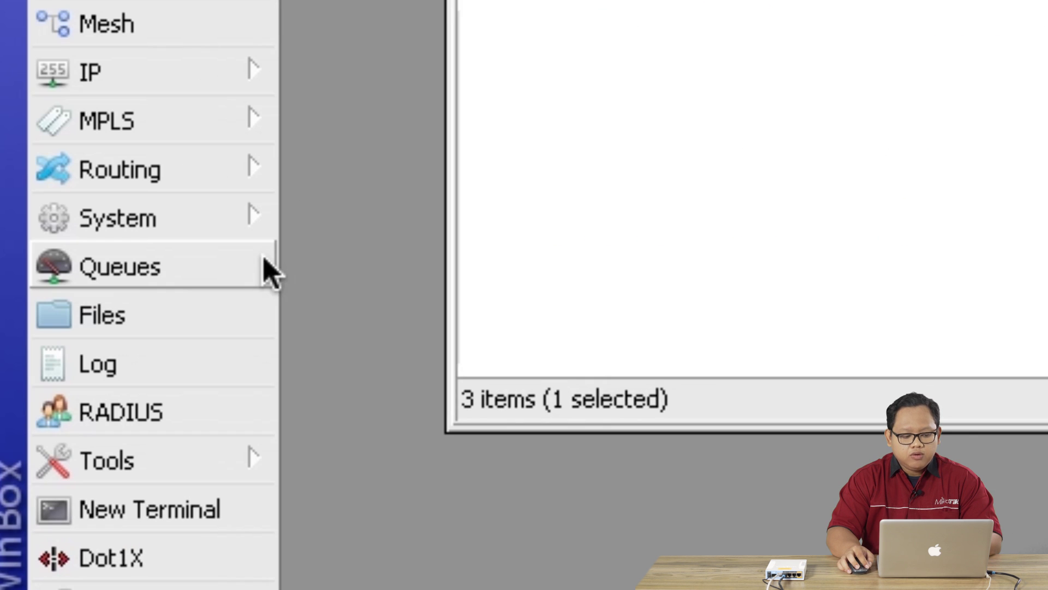
pyautogui.click(262, 269)
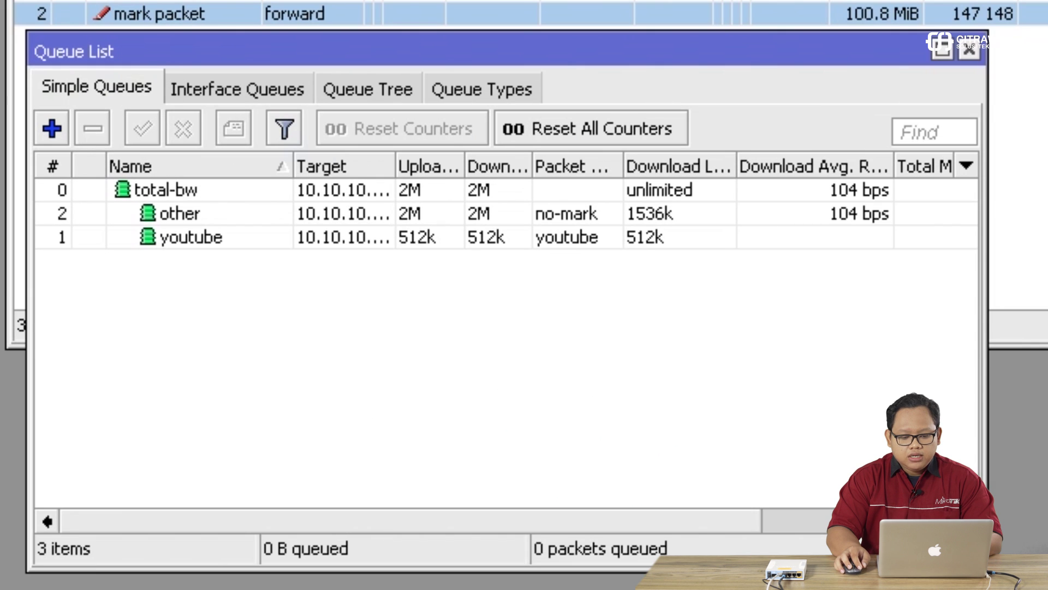
pyautogui.moveTo(691, 52)
pyautogui.mouseDown()
pyautogui.moveTo(682, 1)
pyautogui.moveTo(684, 67)
pyautogui.mouseUp()
pyautogui.moveTo(294, 181); pyautogui.dragTo(278, 187)
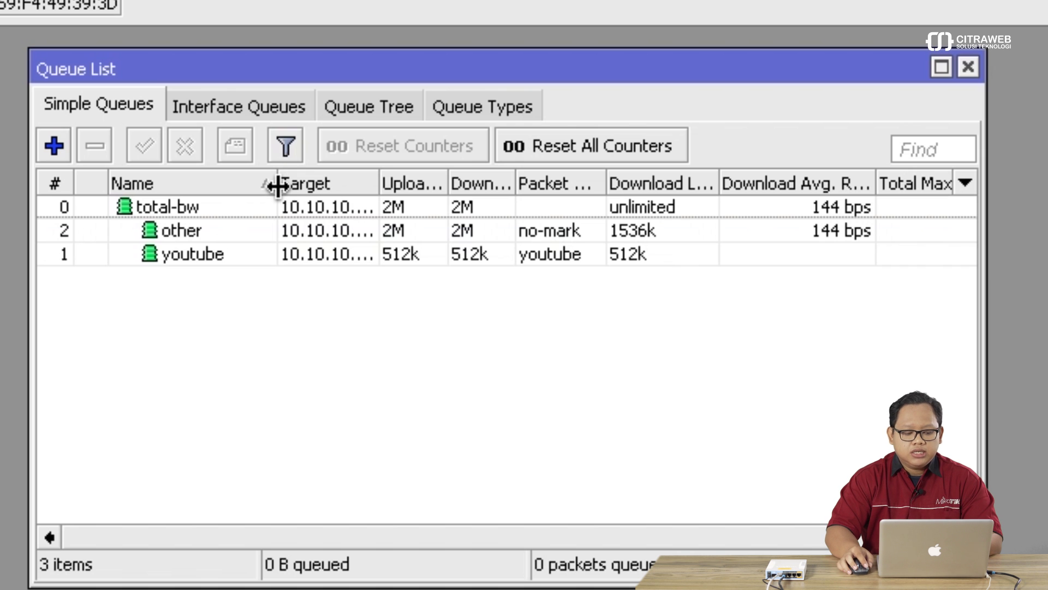
pyautogui.moveTo(379, 175); pyautogui.dragTo(422, 176)
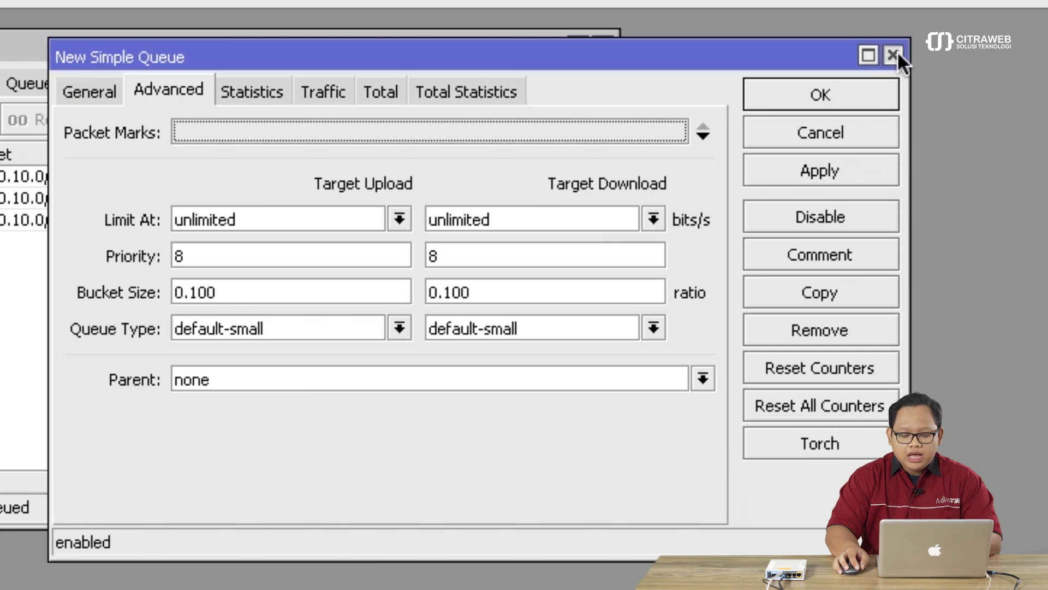
pyautogui.click(896, 51)
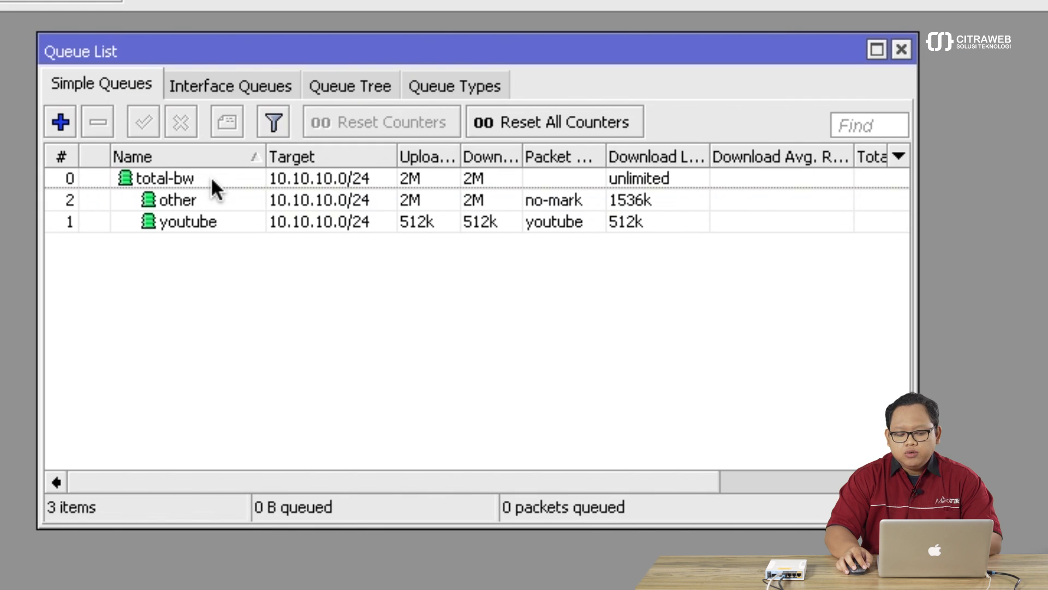
# Examine the target, max limits, packet marks and parent of the total-bw simple queue, and close it.
pyautogui.doubleClick(212, 181)
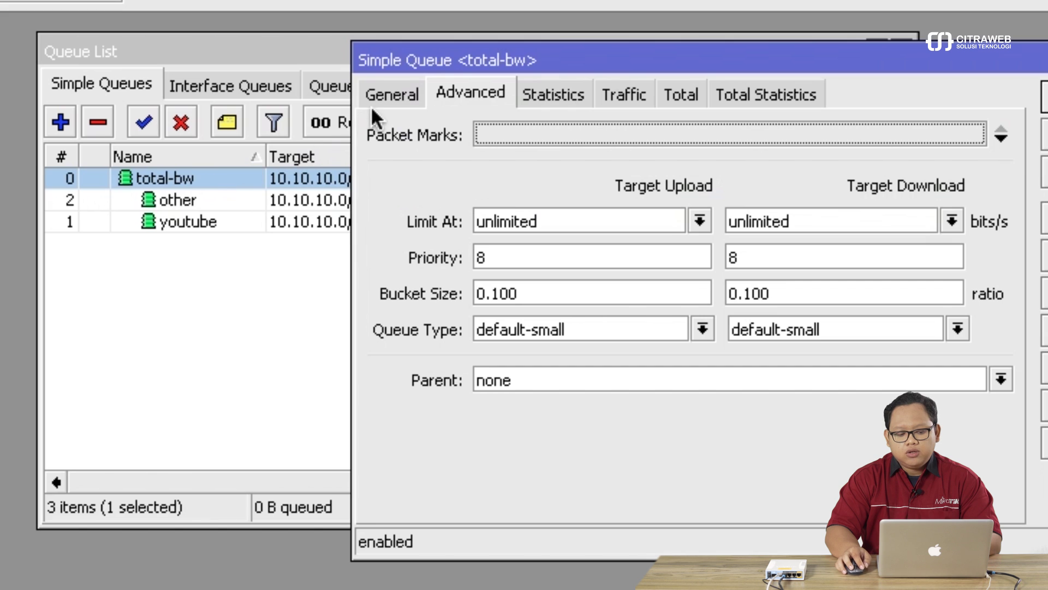
pyautogui.click(373, 103)
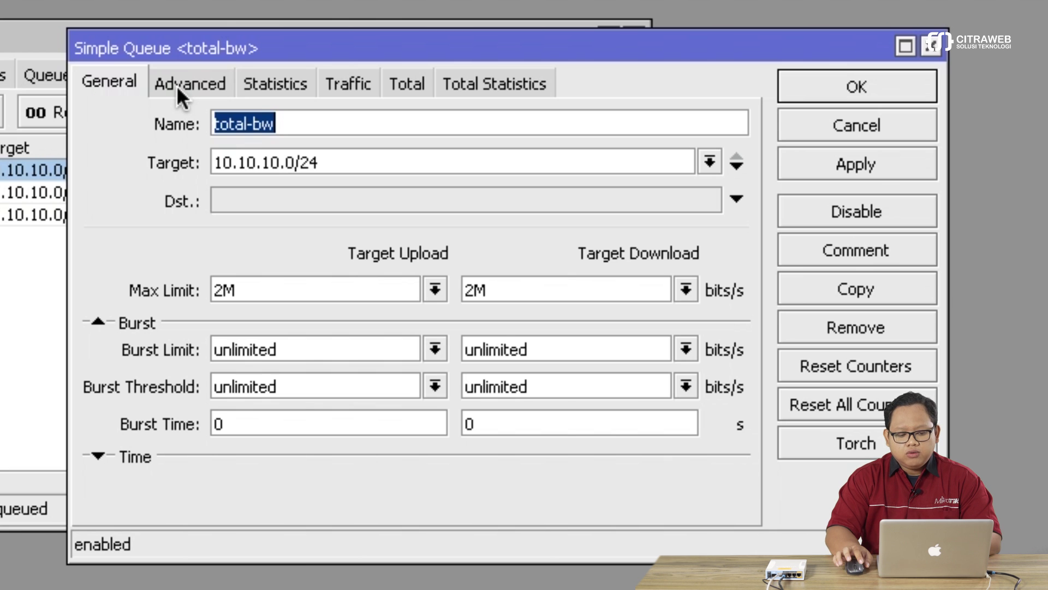
pyautogui.click(356, 164)
pyautogui.click(375, 291)
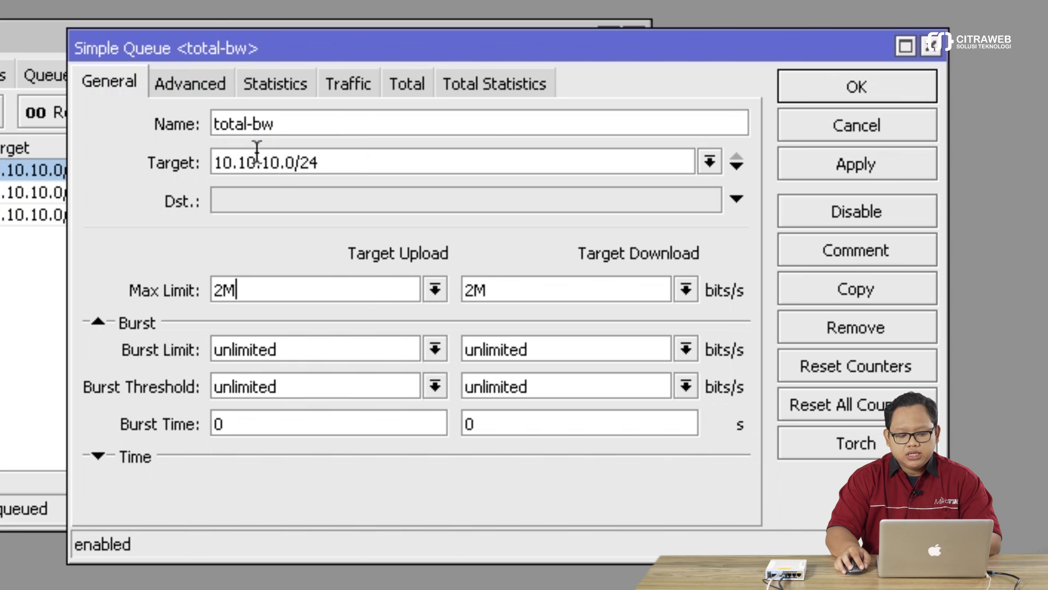
pyautogui.click(202, 86)
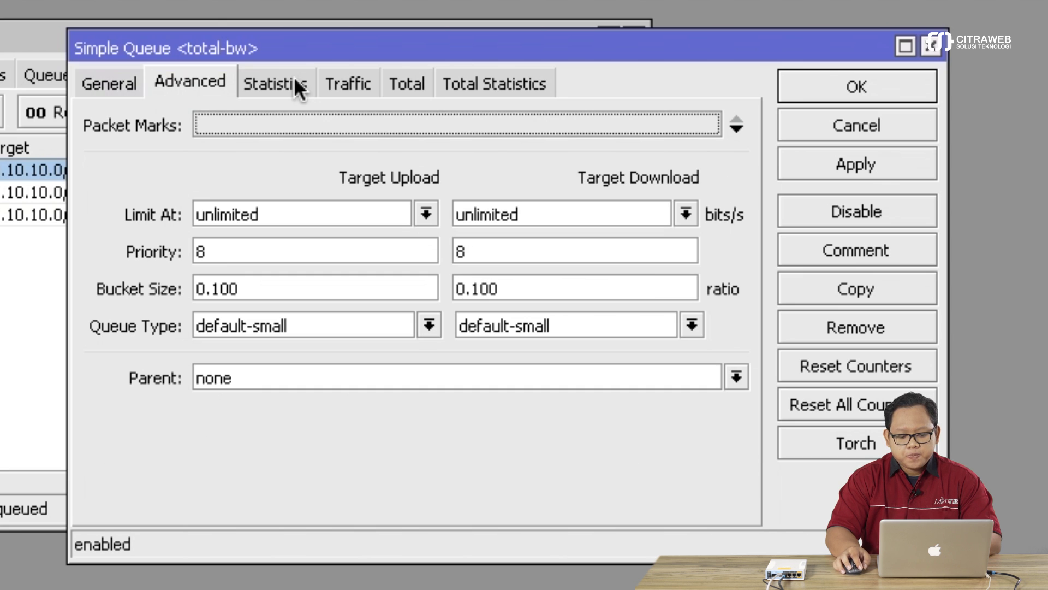
pyautogui.click(928, 46)
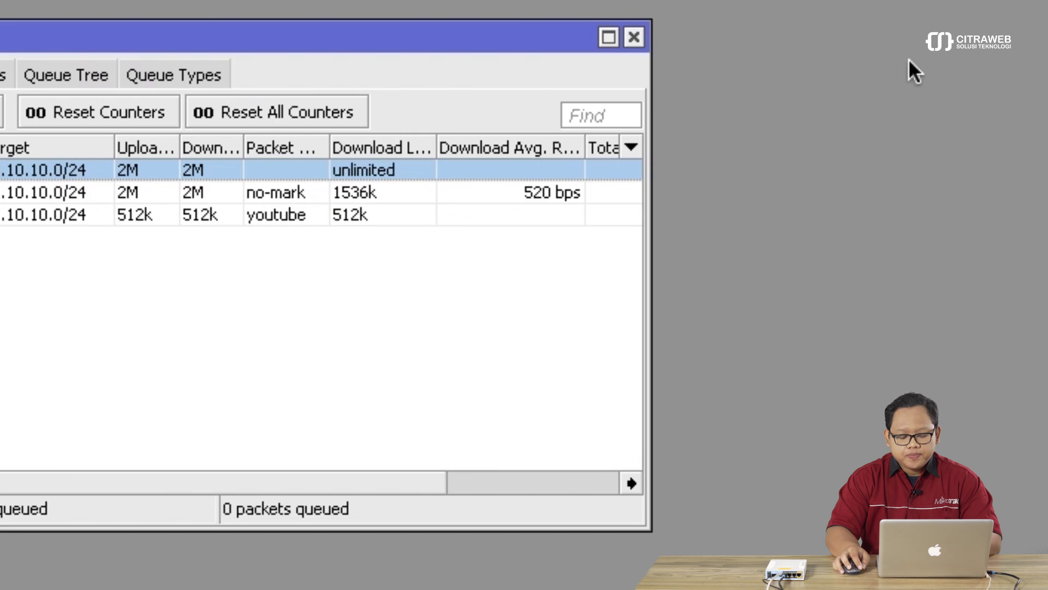